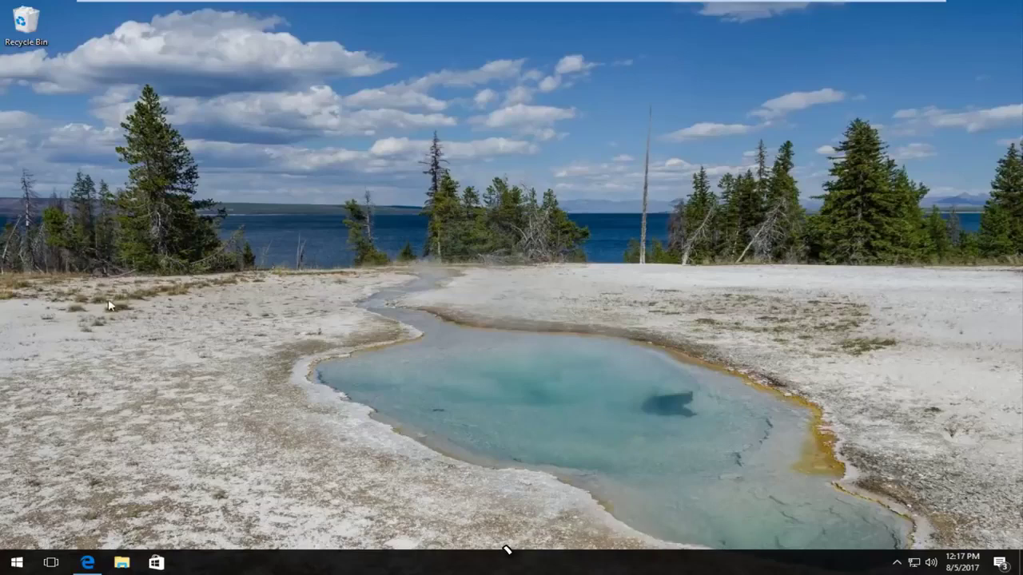
# - Search Google in Edge for 'steam_api.dll download'
pyautogui.click(93, 565)
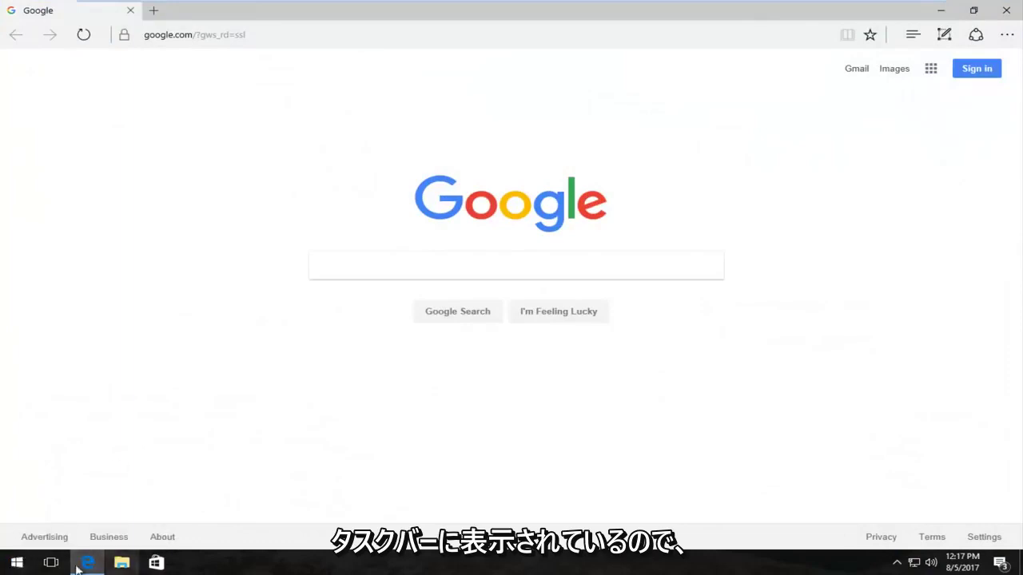
pyautogui.click(330, 270)
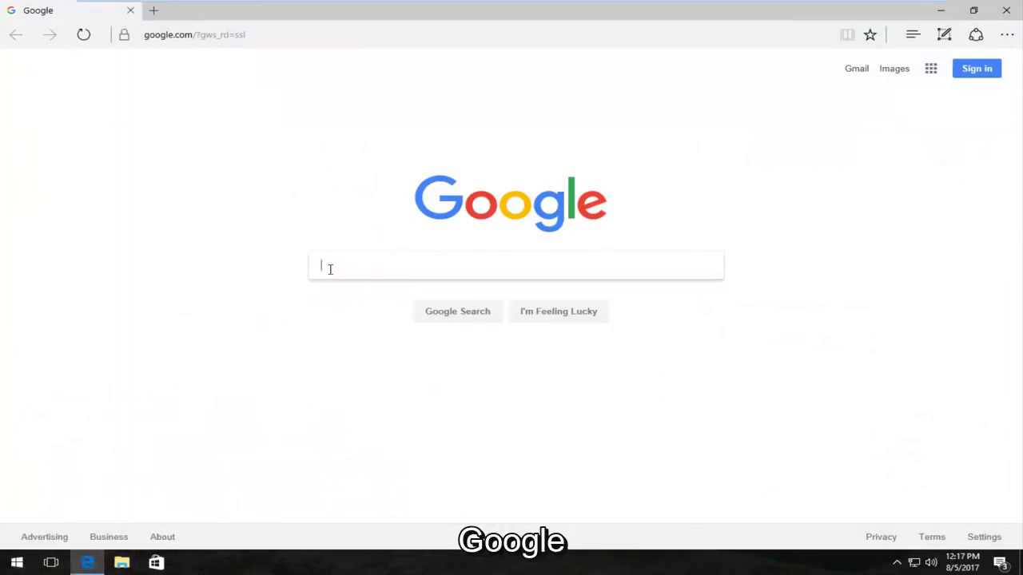
pyautogui.write('ste')
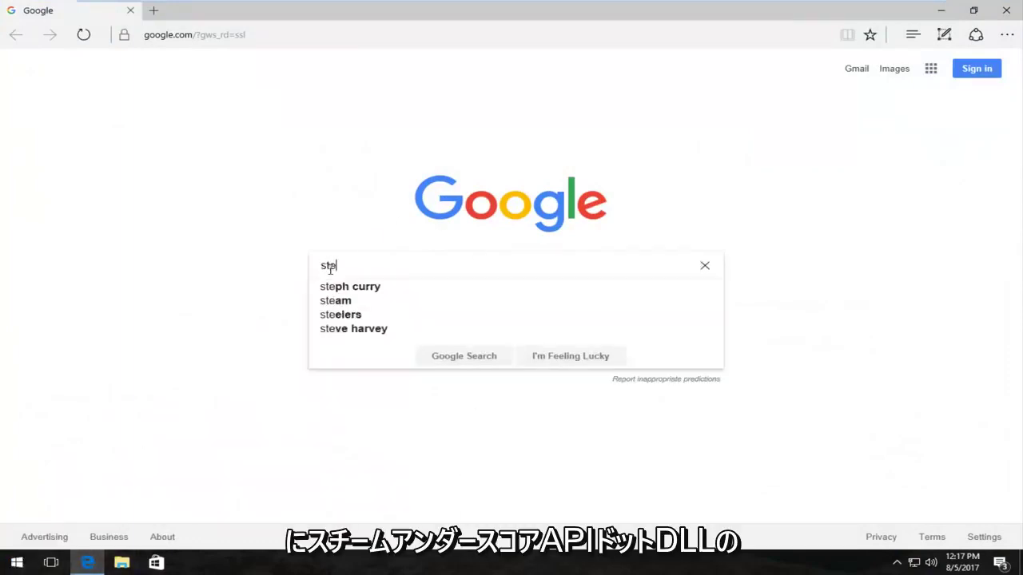
pyautogui.write('am_')
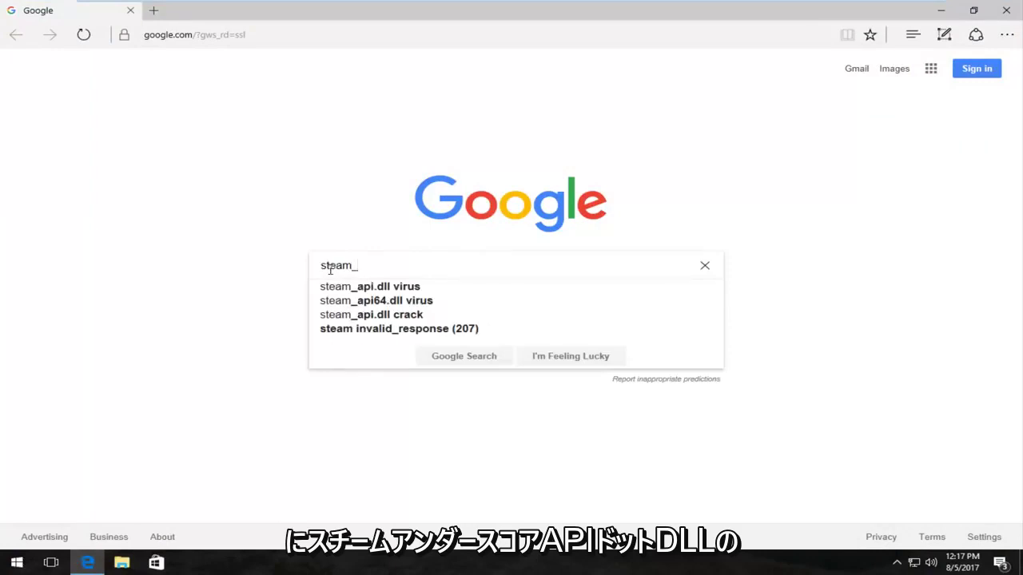
pyautogui.write('a[i/')
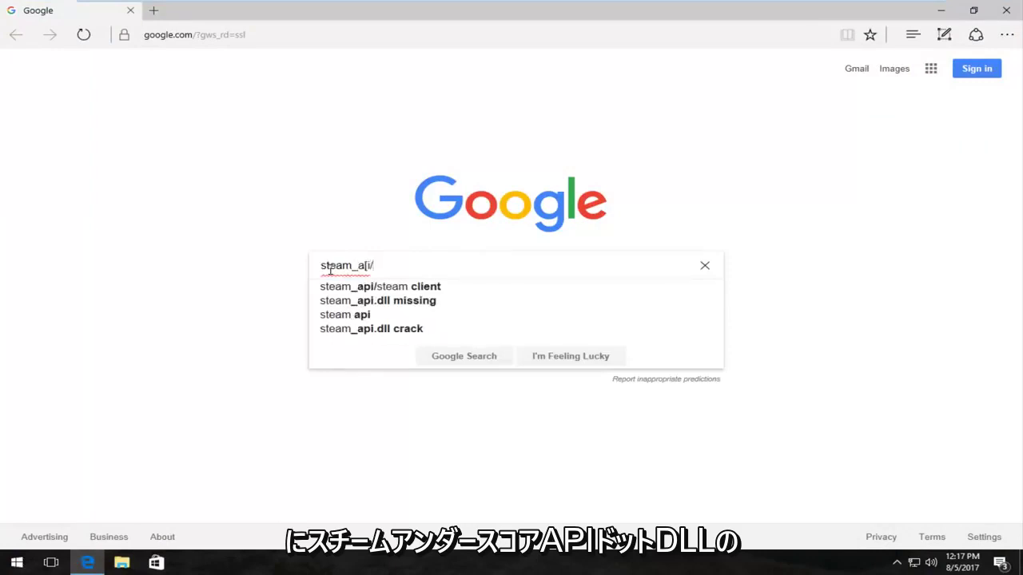
pyautogui.press('BackSpace')
pyautogui.press('BackSpace')
pyautogui.press('BackSpace')
pyautogui.write('pi.')
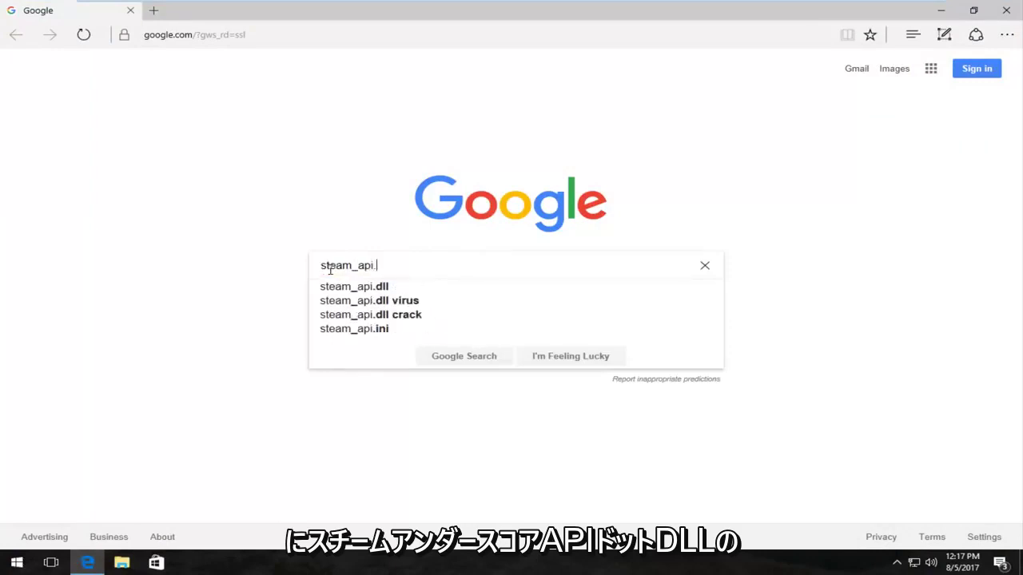
pyautogui.write('dll download')
pyautogui.press('Return')
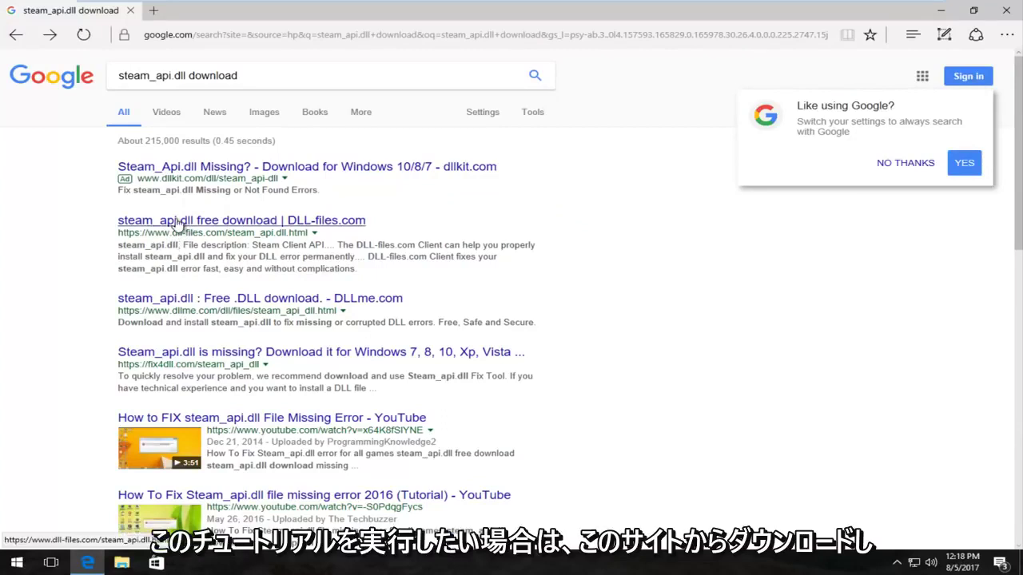
# - Open the DLL-files.com steam_api.dll page and scroll down to its versions table
pyautogui.click(187, 221)
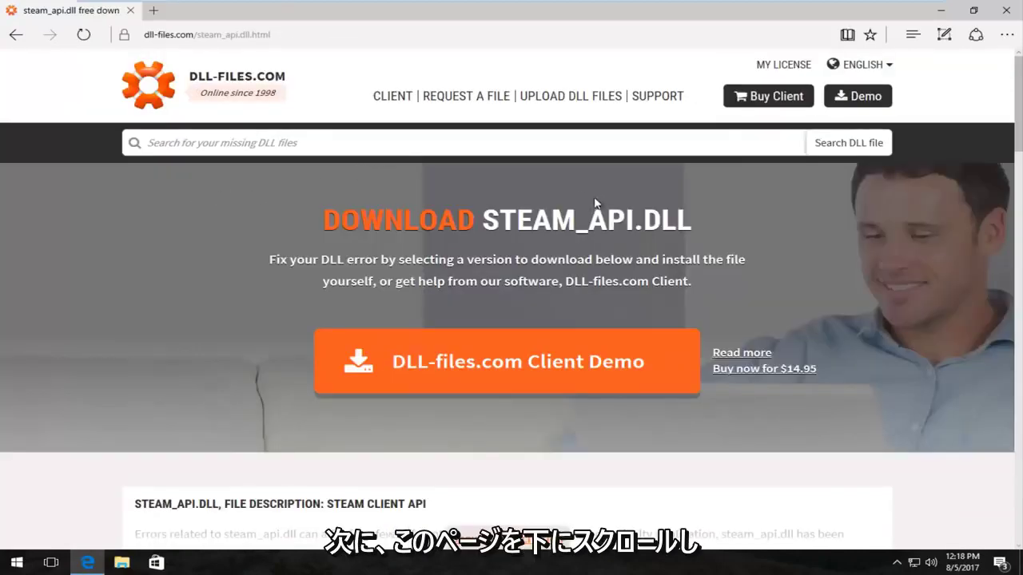
pyautogui.scroll(-1, 388, 289)
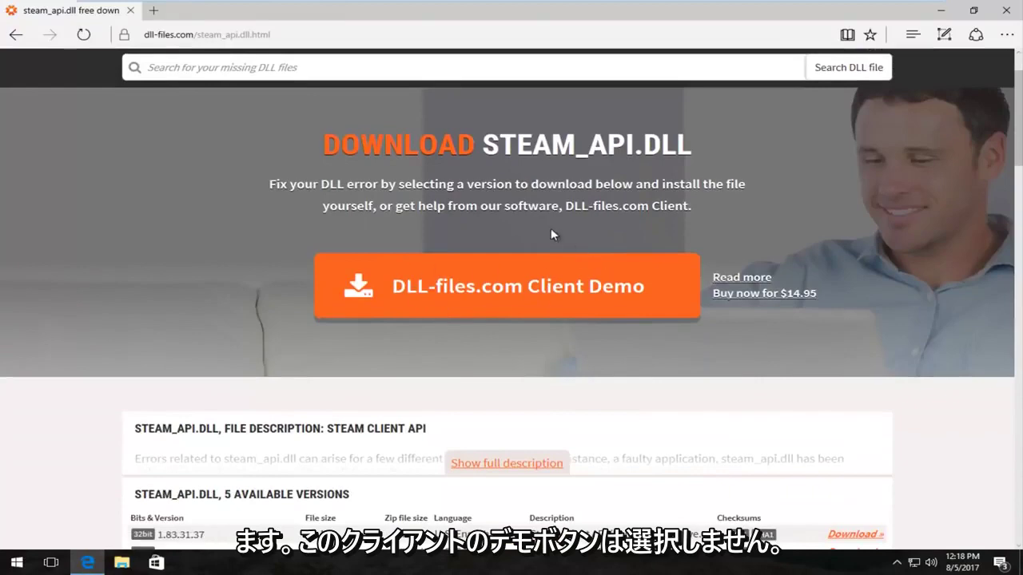
pyautogui.scroll(-2, 547, 228)
pyautogui.scroll(-1, 542, 237)
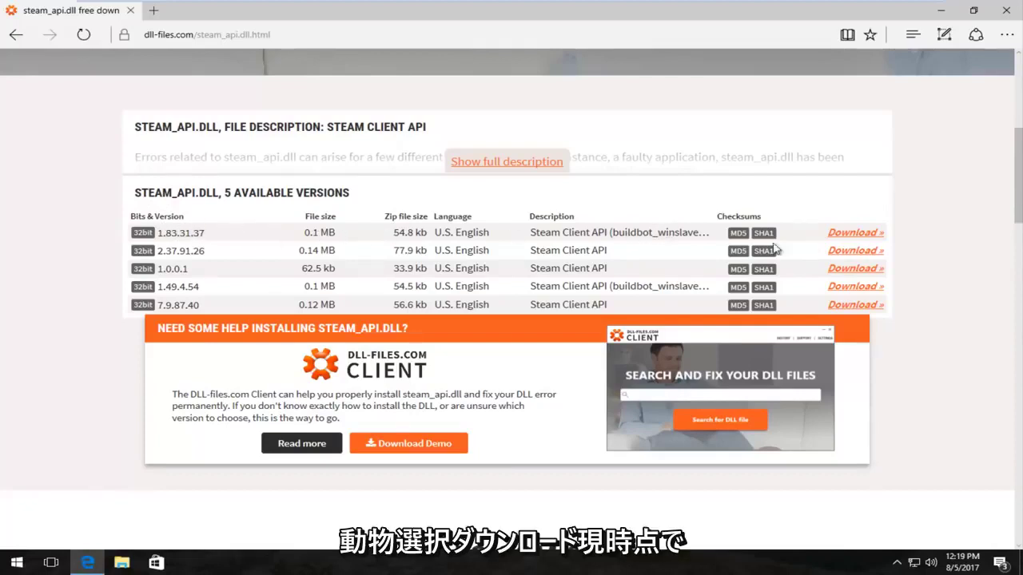
# - Download the 32bit 1.83.31.37 version and save steam_api.zip (54.7 KB)
pyautogui.click(860, 233)
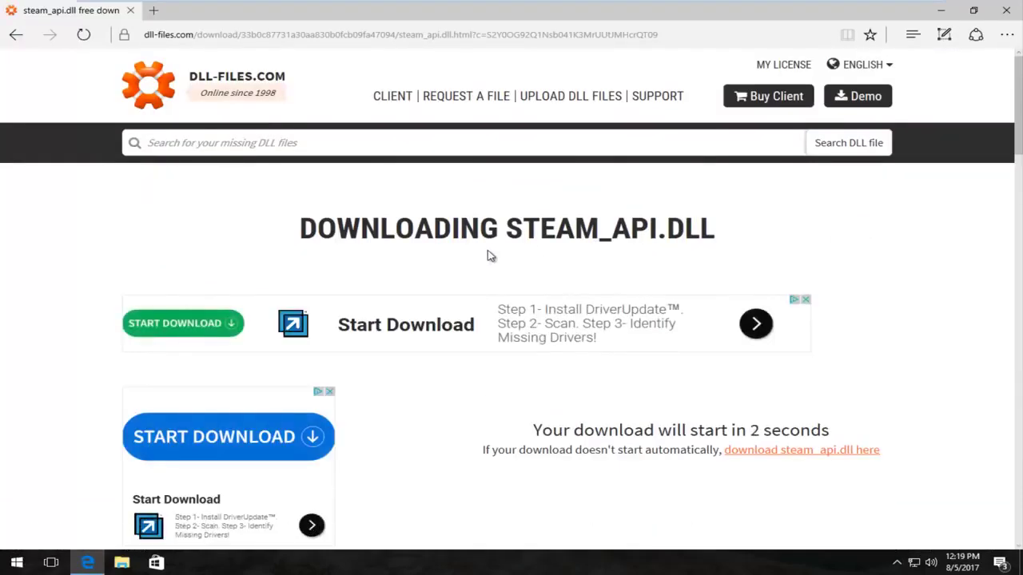
pyautogui.scroll(-2, 486, 254)
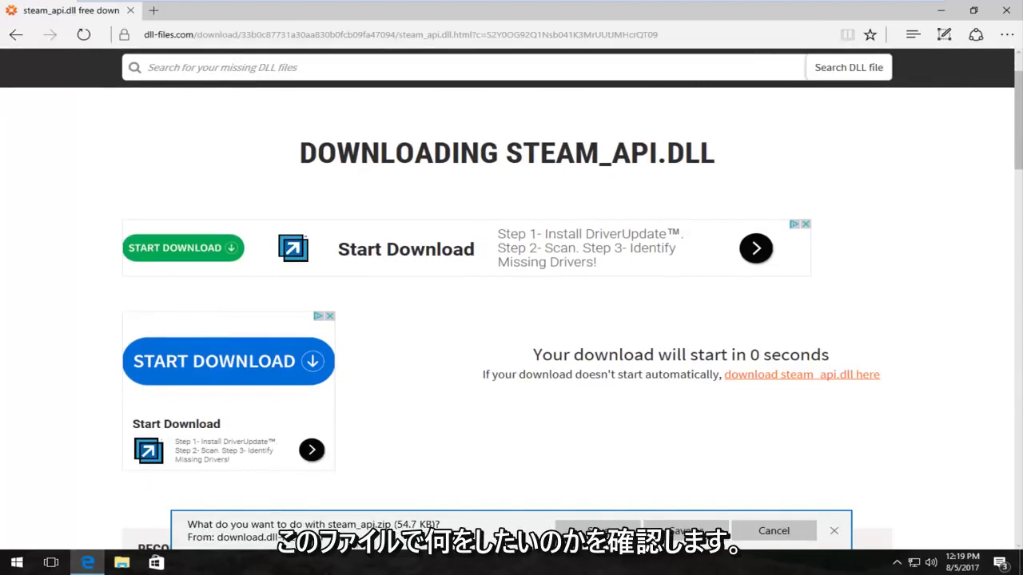
pyautogui.click(597, 531)
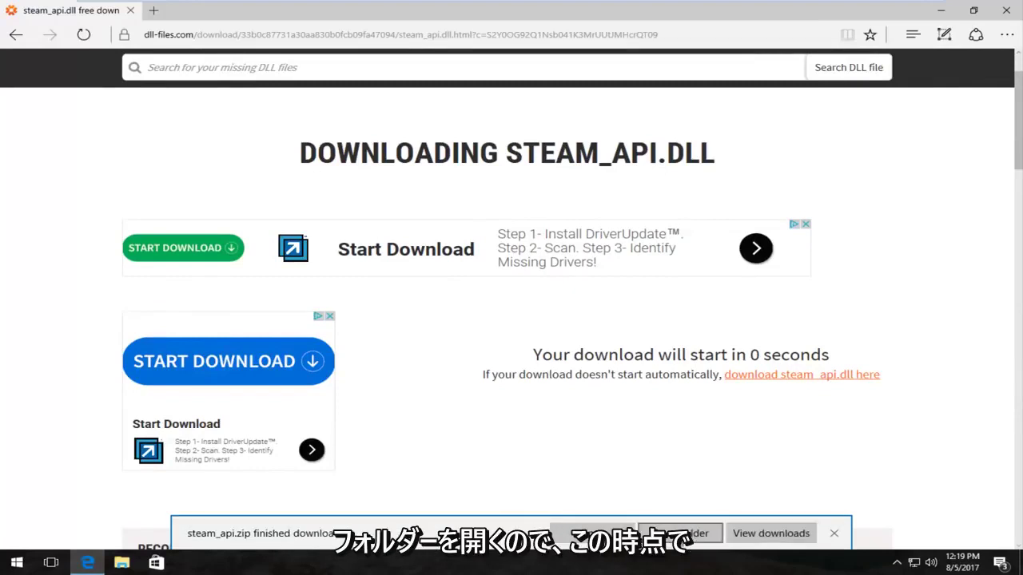
# - In Downloads, delete the three other files and open steam_api.zip to show steam_api.dll
pyautogui.click(680, 533)
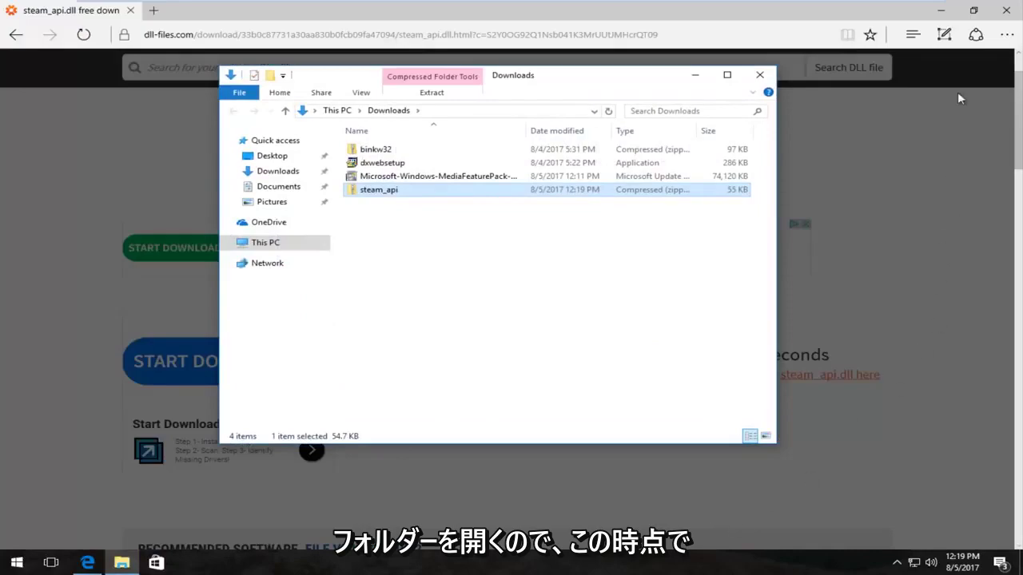
pyautogui.click(940, 10)
pyautogui.moveTo(335, 145); pyautogui.dragTo(359, 177)
pyautogui.press('Delete')
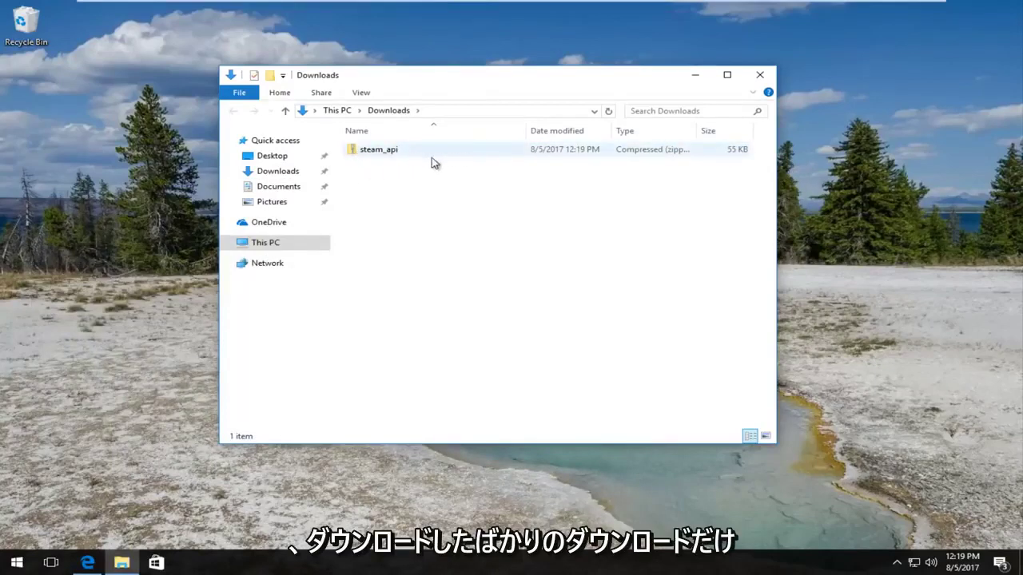
pyautogui.doubleClick(379, 152)
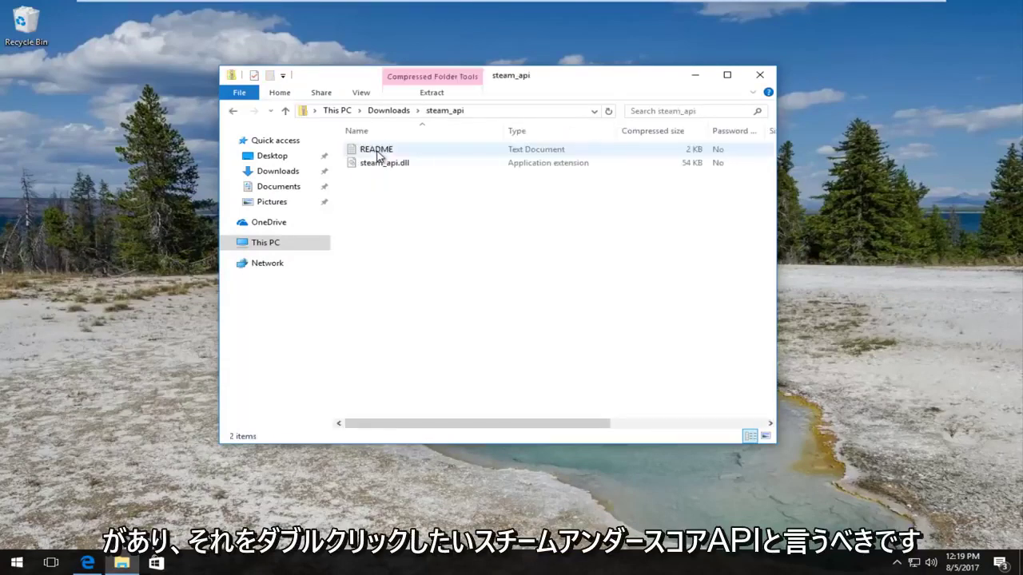
# - Launch a second File Explorer window by searching 'file explorer' from the Start menu
pyautogui.click(16, 563)
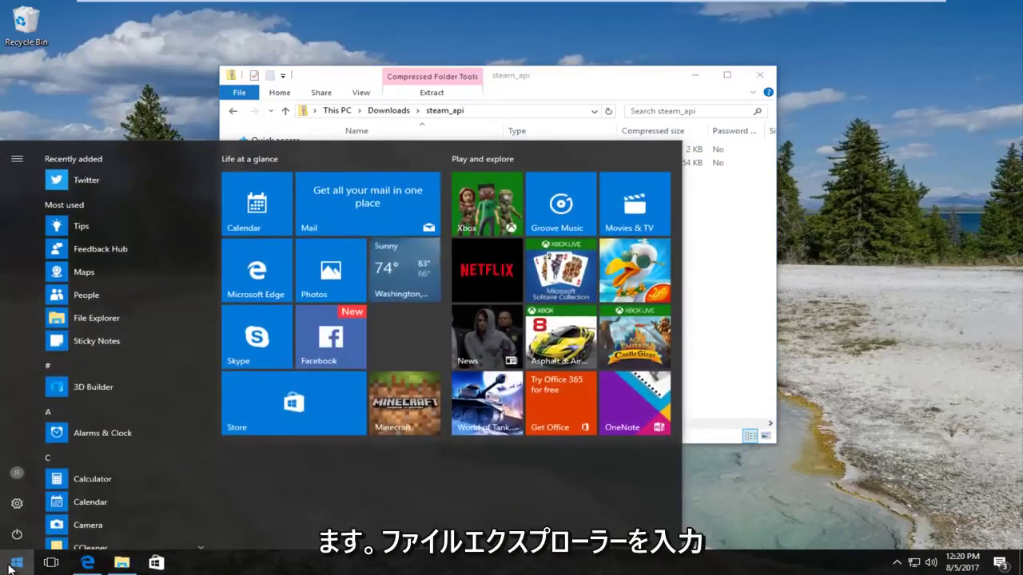
pyautogui.write('file explor')
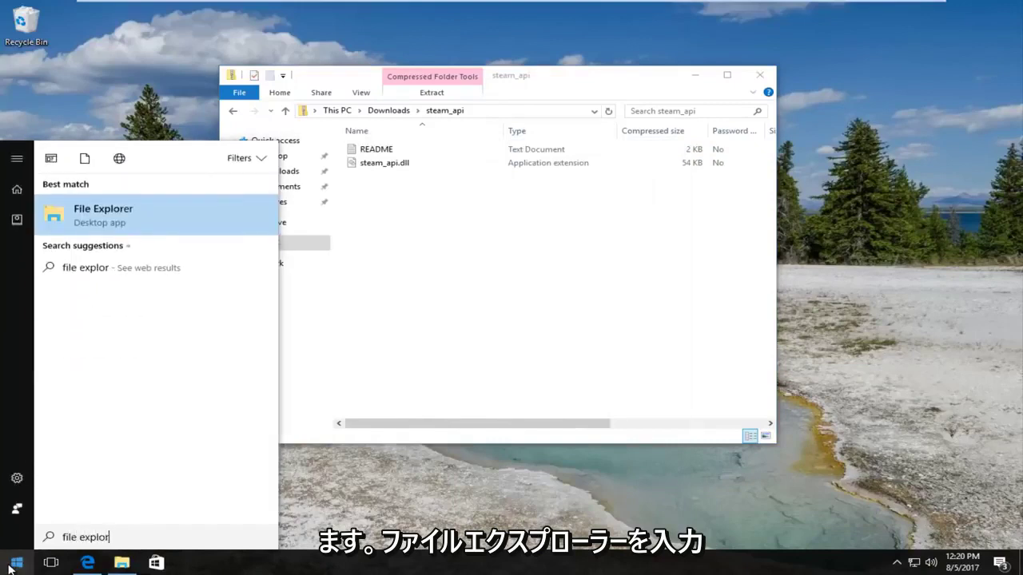
pyautogui.write('er')
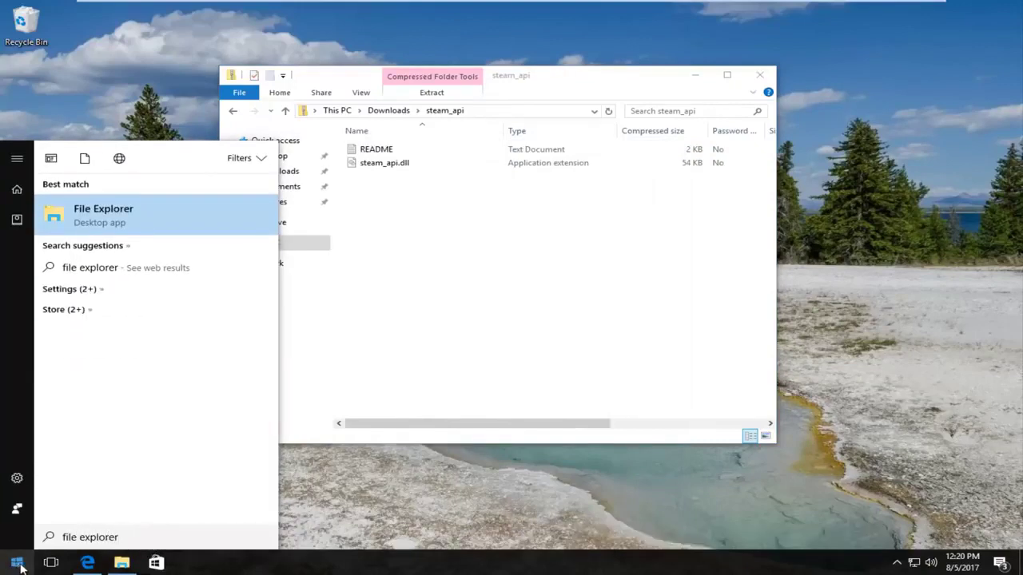
pyautogui.click(132, 220)
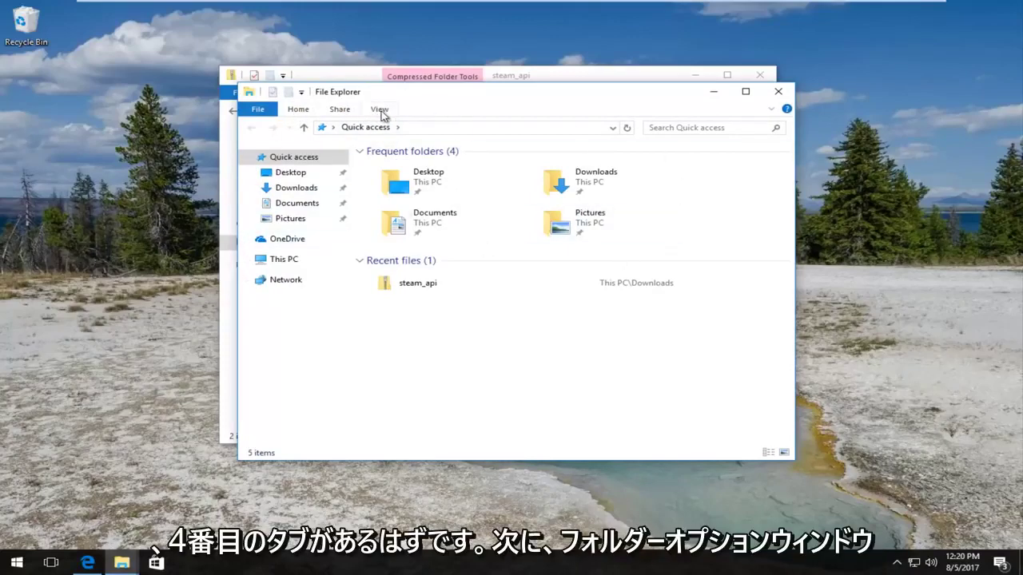
# - In Folder Options' View tab, select 'Show hidden files, folders, and drives' and apply
pyautogui.click(381, 110)
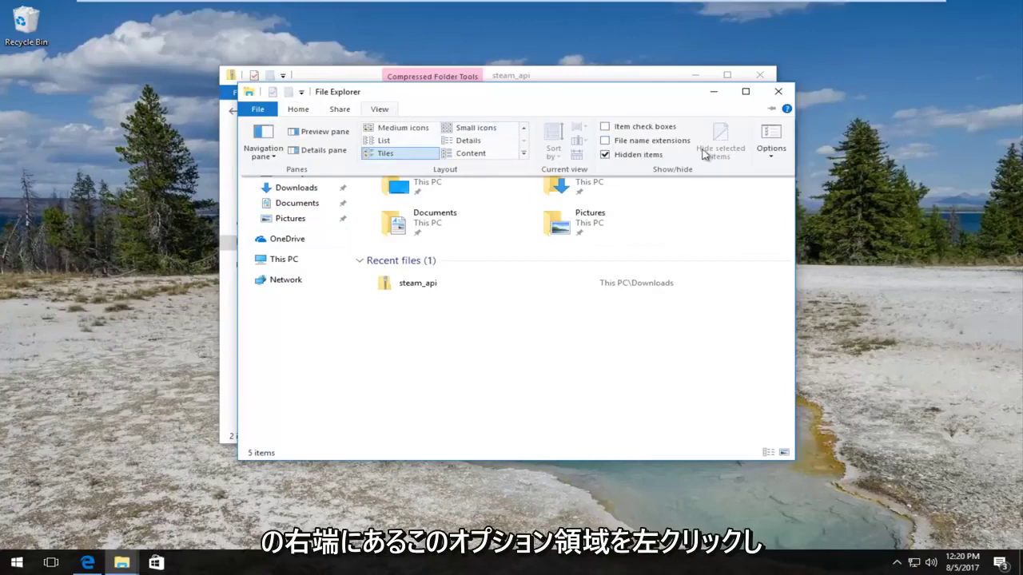
pyautogui.click(769, 146)
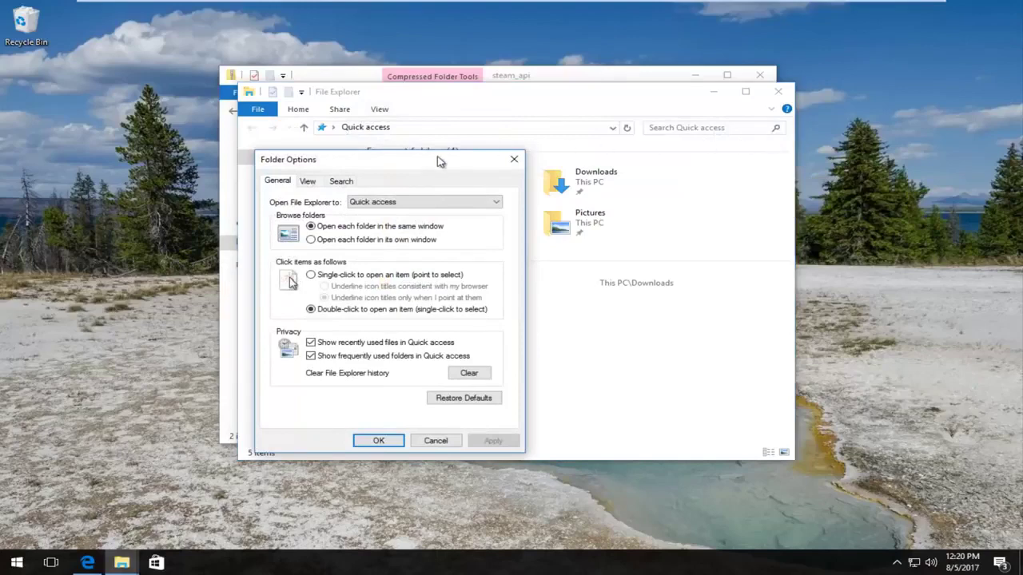
pyautogui.moveTo(424, 159); pyautogui.dragTo(475, 108)
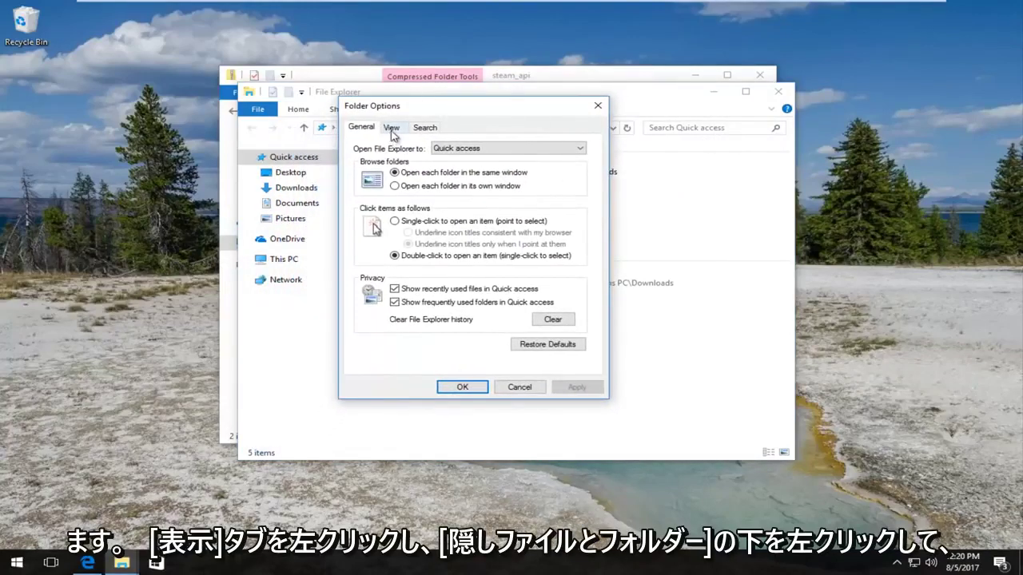
pyautogui.click(393, 130)
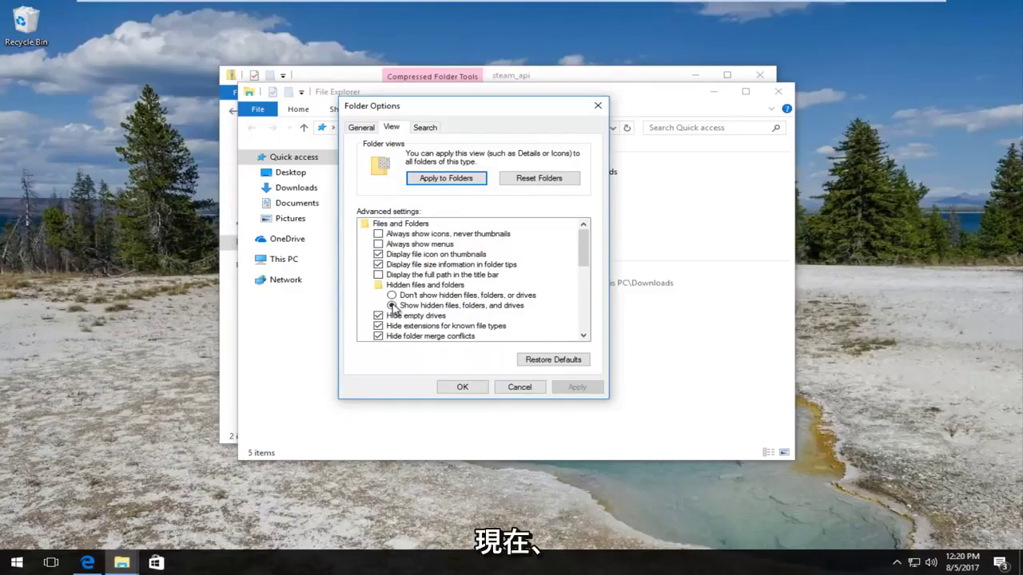
pyautogui.click(391, 296)
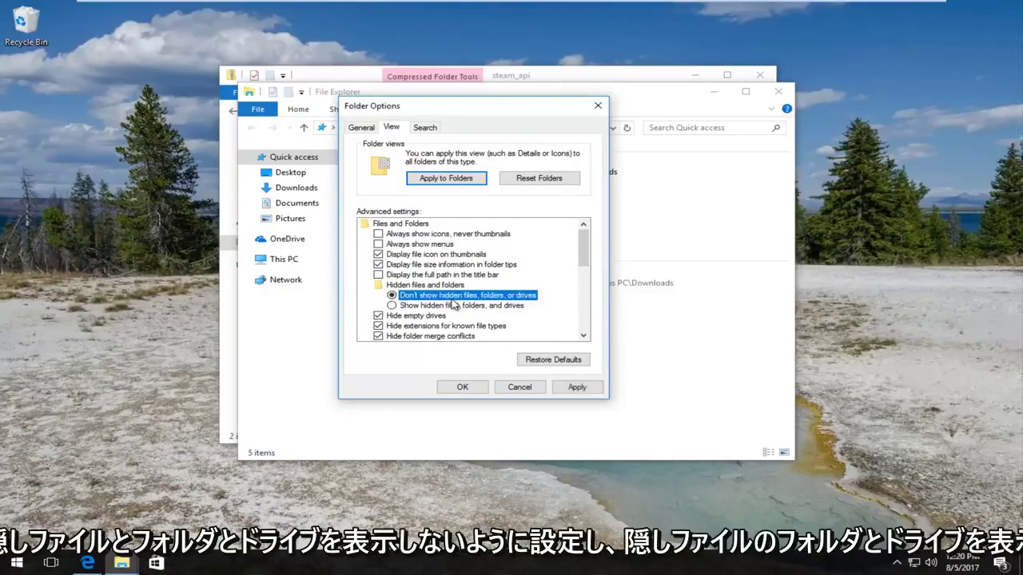
pyautogui.click(392, 307)
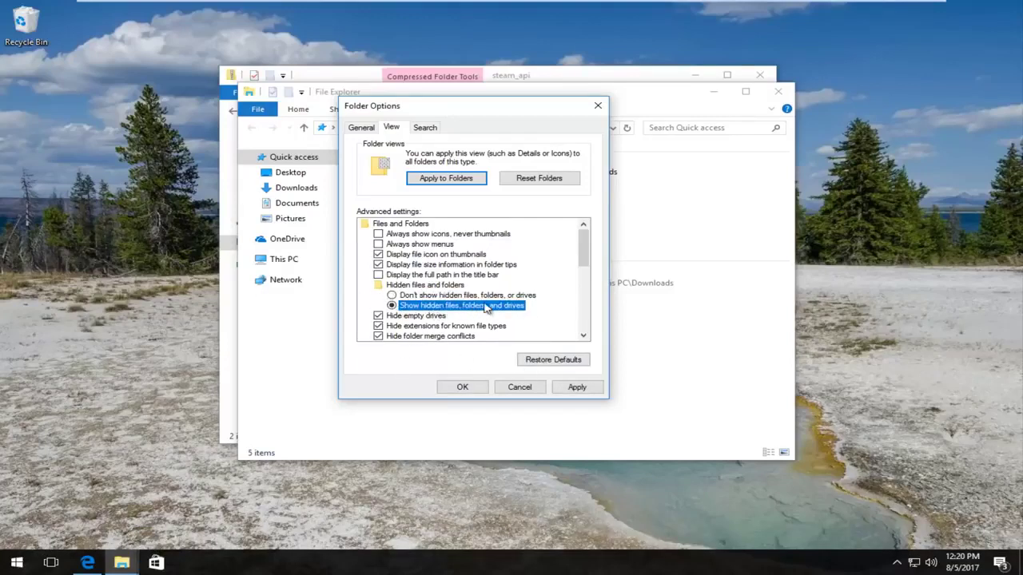
pyautogui.click(573, 389)
pyautogui.click(458, 389)
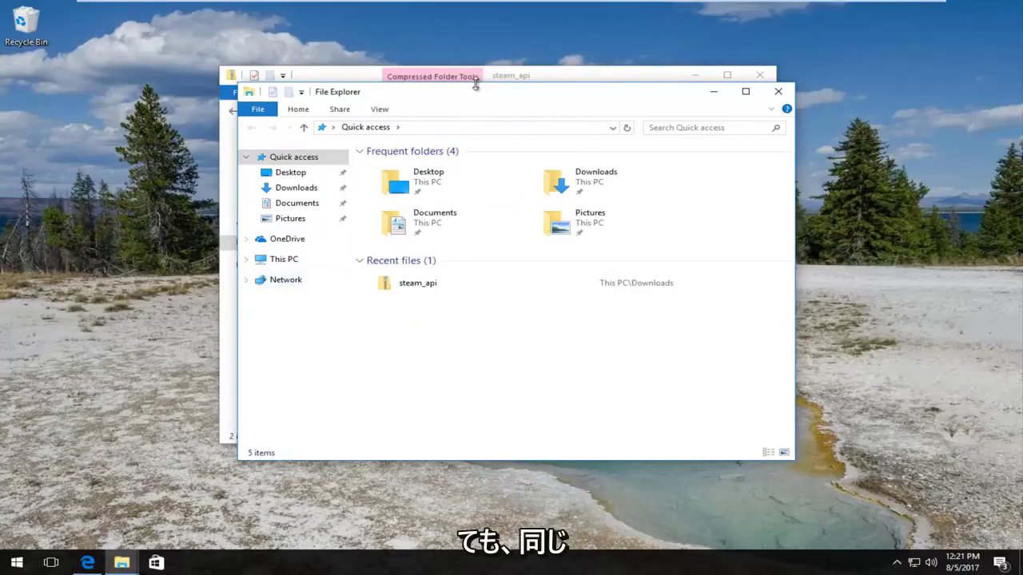
# - Rearrange the windows, moving the steam_api window left and the second Explorer window forward
pyautogui.moveTo(466, 93); pyautogui.dragTo(477, 177)
pyautogui.moveTo(497, 83); pyautogui.dragTo(343, 78)
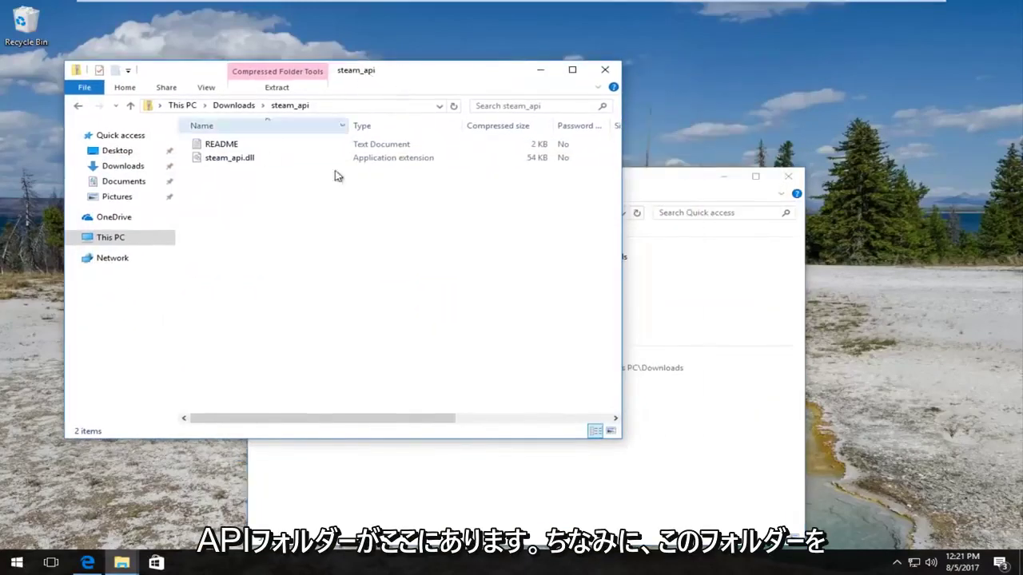
pyautogui.moveTo(639, 186); pyautogui.dragTo(642, 75)
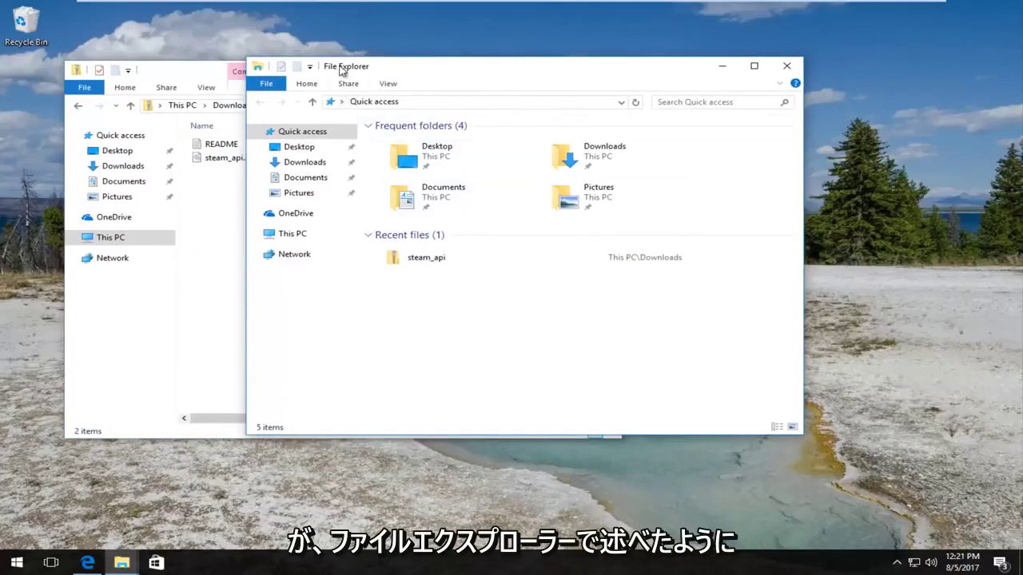
# - Browse from This PC to Local Disk (C:) > Windows and scroll to System32
pyautogui.click(292, 238)
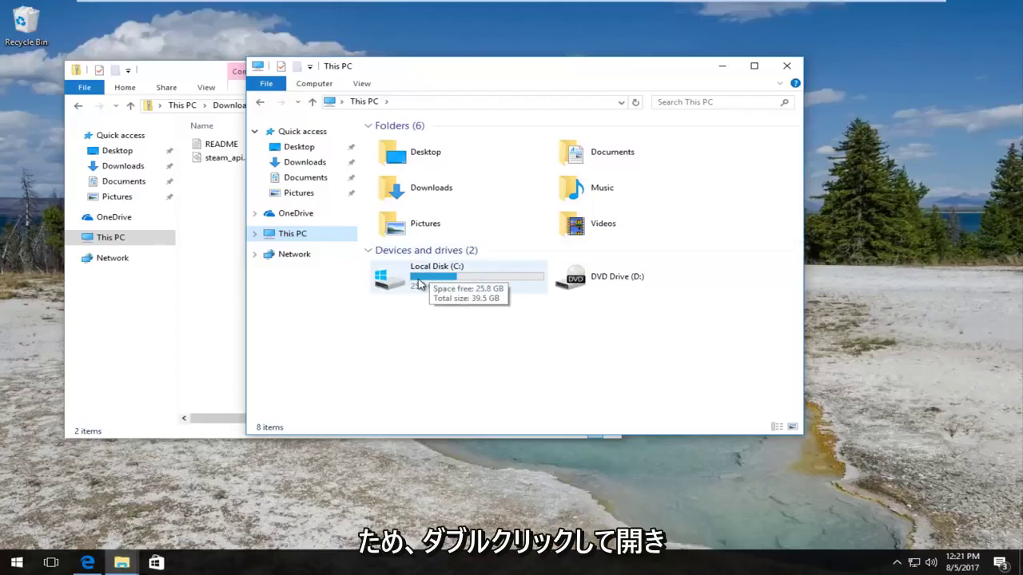
pyautogui.doubleClick(417, 284)
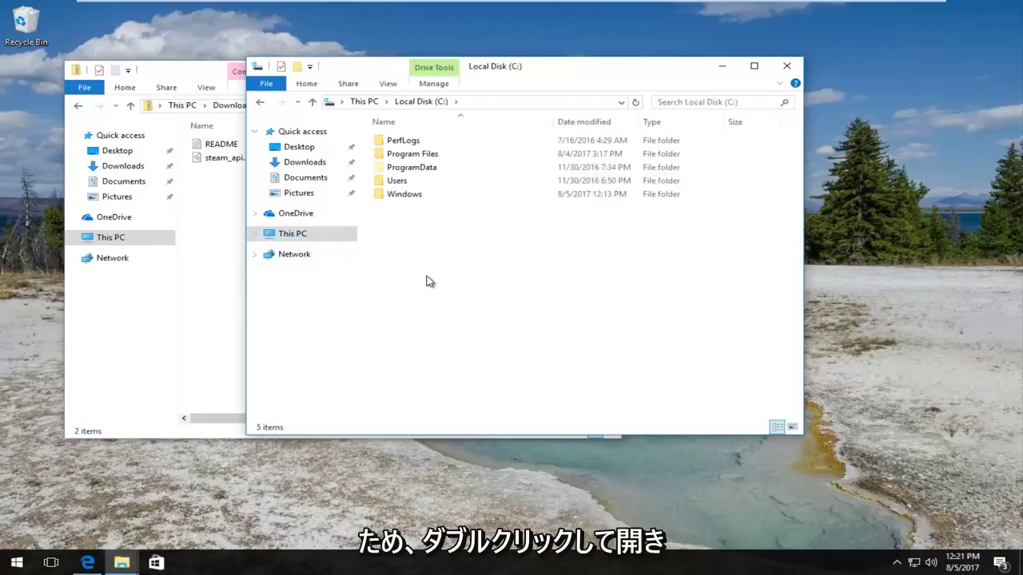
pyautogui.doubleClick(404, 195)
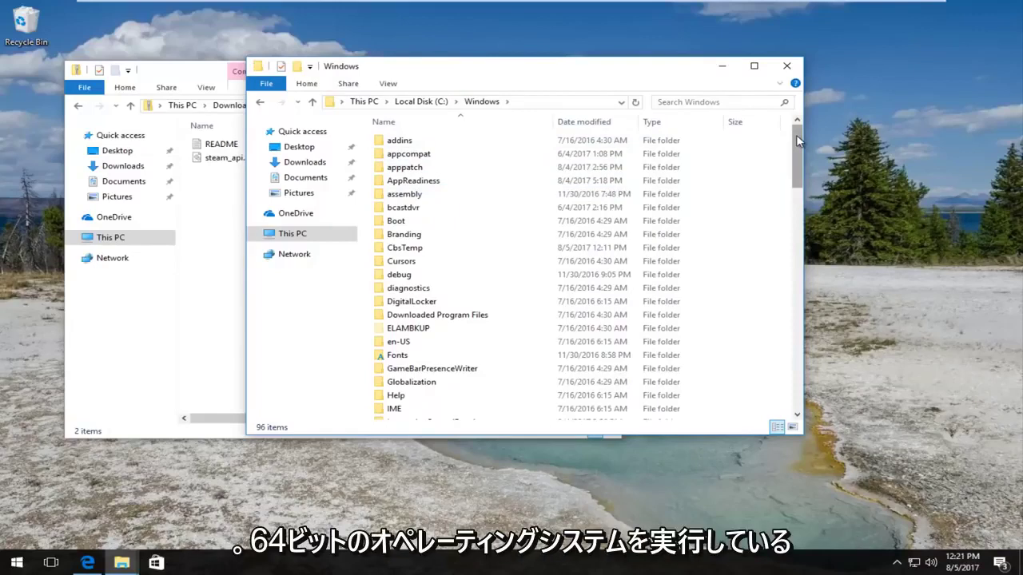
pyautogui.moveTo(796, 142); pyautogui.dragTo(795, 263)
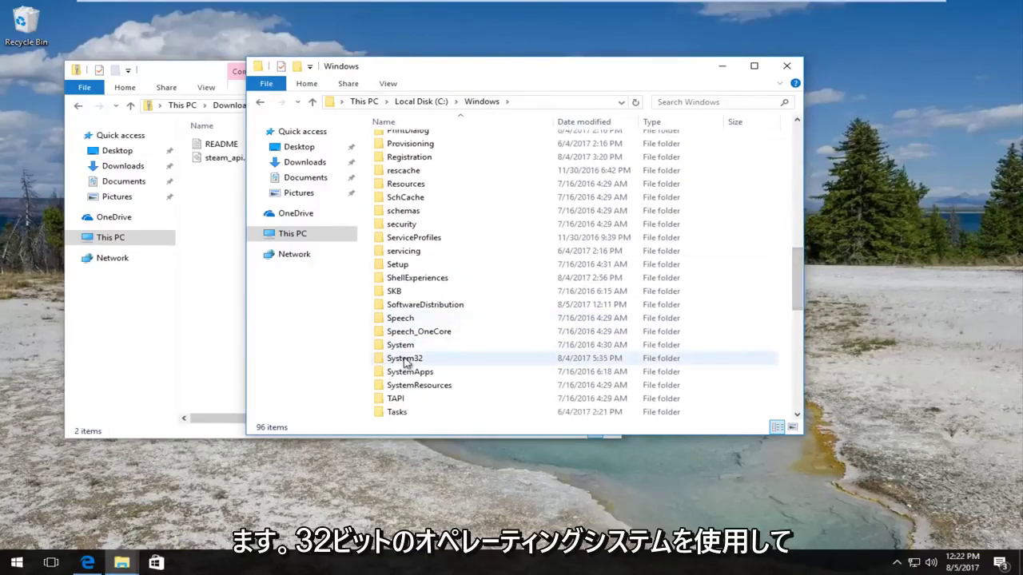
pyautogui.moveTo(401, 364)
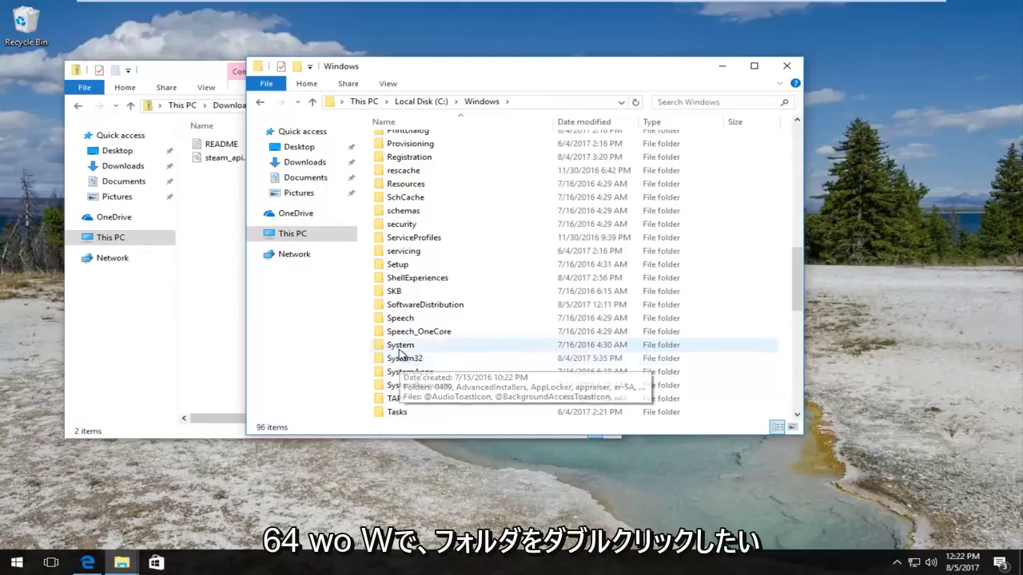
# - Open System32 and position it on the right, with the steam_api window on the left
pyautogui.click(399, 361)
pyautogui.doubleClick(399, 361)
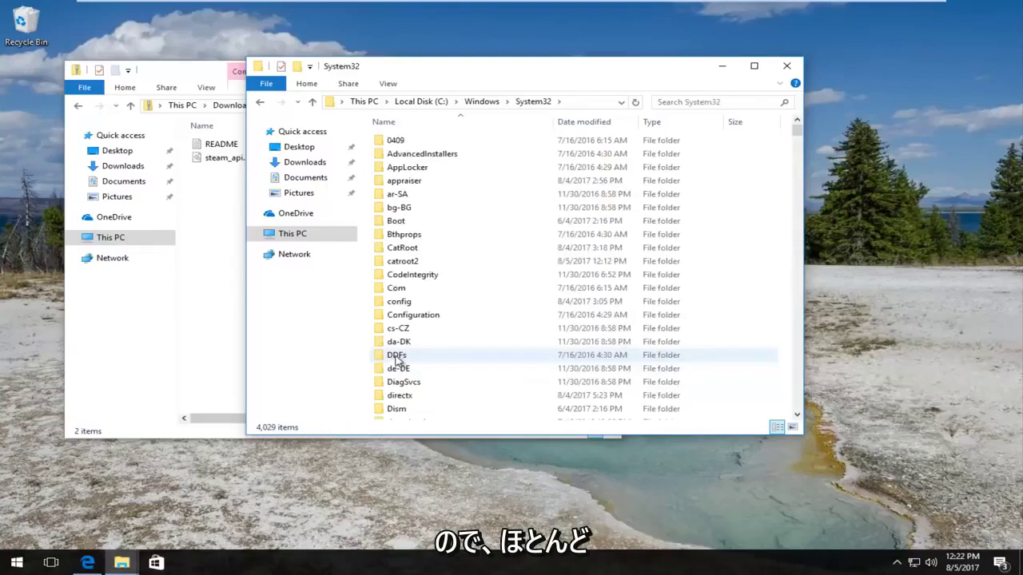
pyautogui.moveTo(435, 67); pyautogui.dragTo(658, 70)
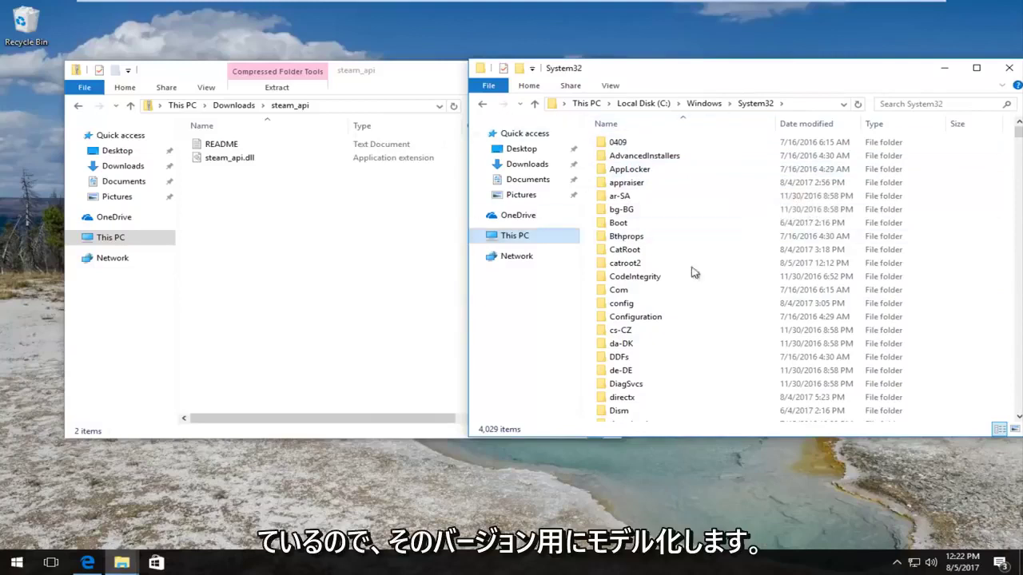
pyautogui.moveTo(372, 73); pyautogui.dragTo(286, 74)
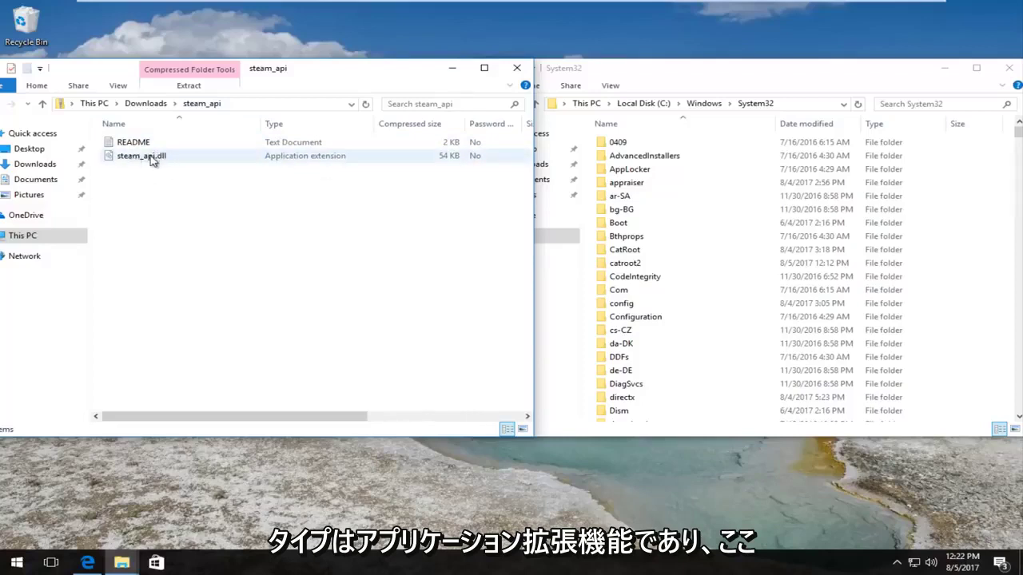
# - Copy steam_api.dll into C:\Windows\System32, approving the administrator permission prompt
pyautogui.click(668, 87)
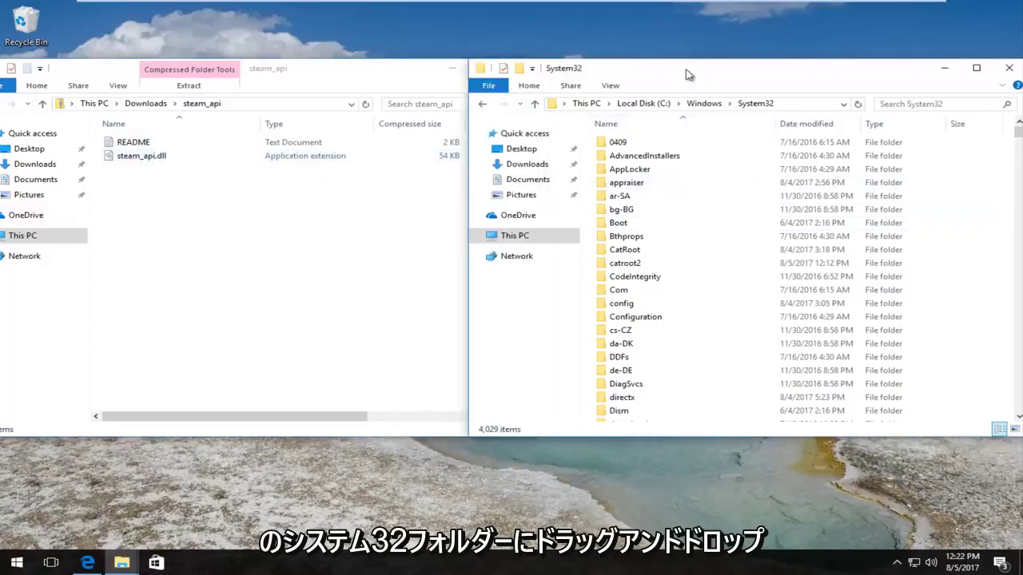
pyautogui.moveTo(131, 156); pyautogui.dragTo(915, 122)
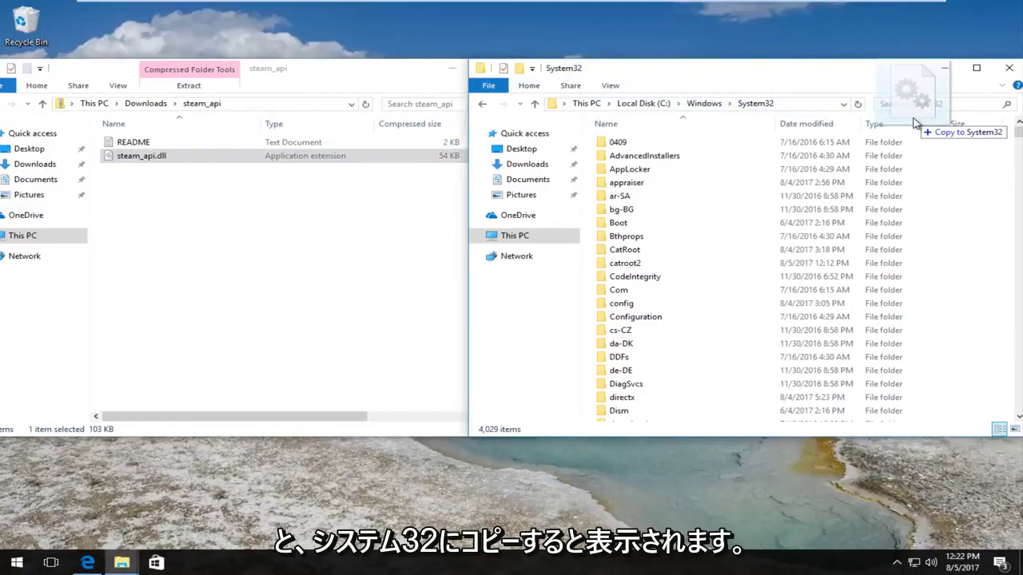
pyautogui.moveTo(915, 121); pyautogui.dragTo(933, 133)
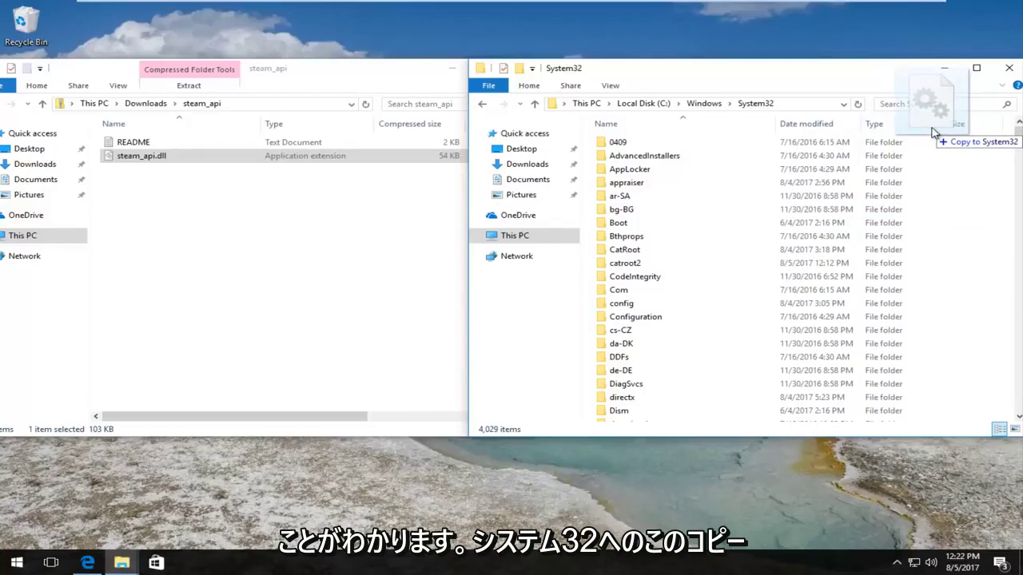
pyautogui.moveTo(933, 133); pyautogui.dragTo(934, 132)
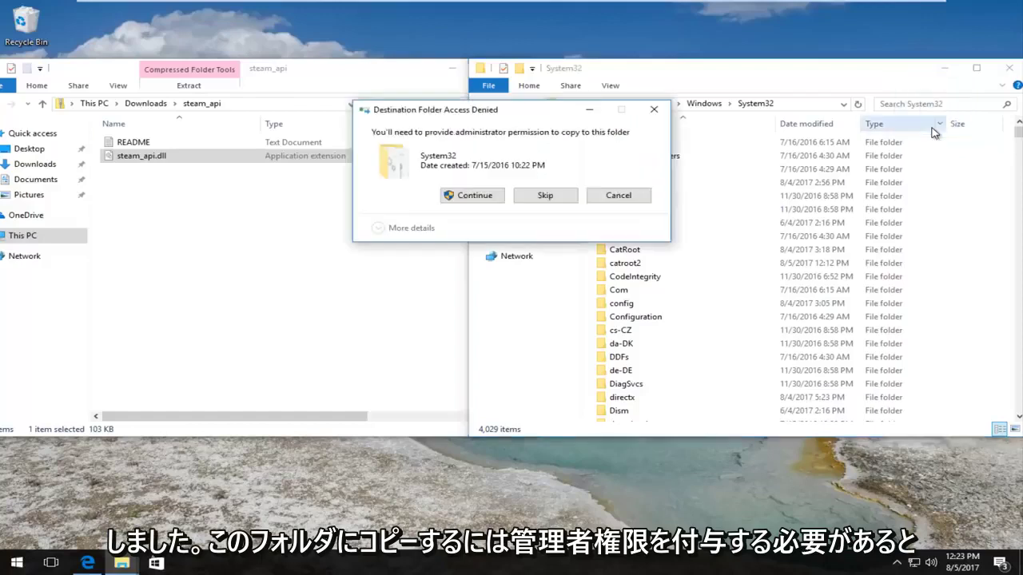
pyautogui.click(471, 195)
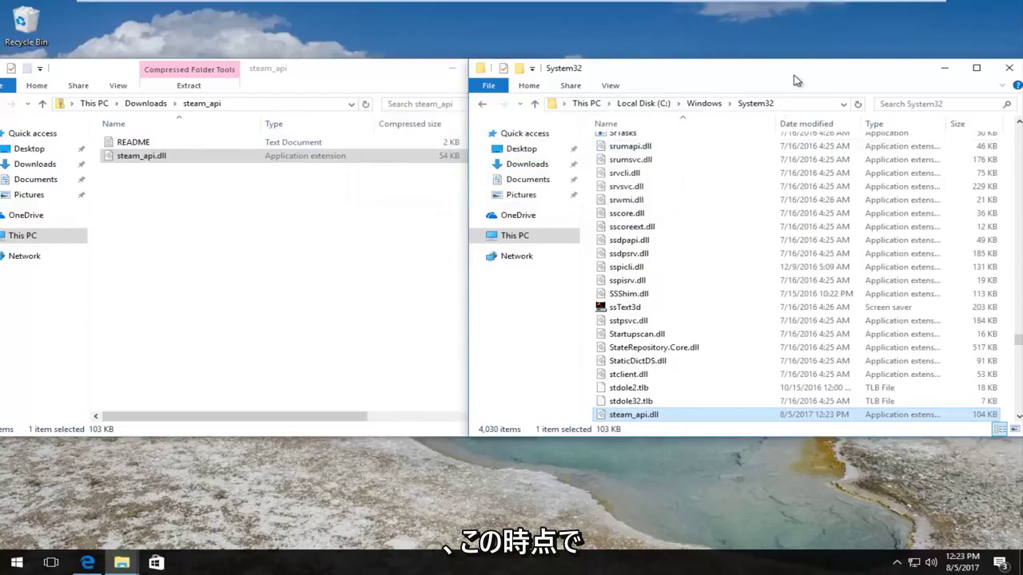
# - Close both the System32 and steam_api File Explorer windows
pyautogui.moveTo(845, 80); pyautogui.dragTo(795, 80)
pyautogui.click(958, 67)
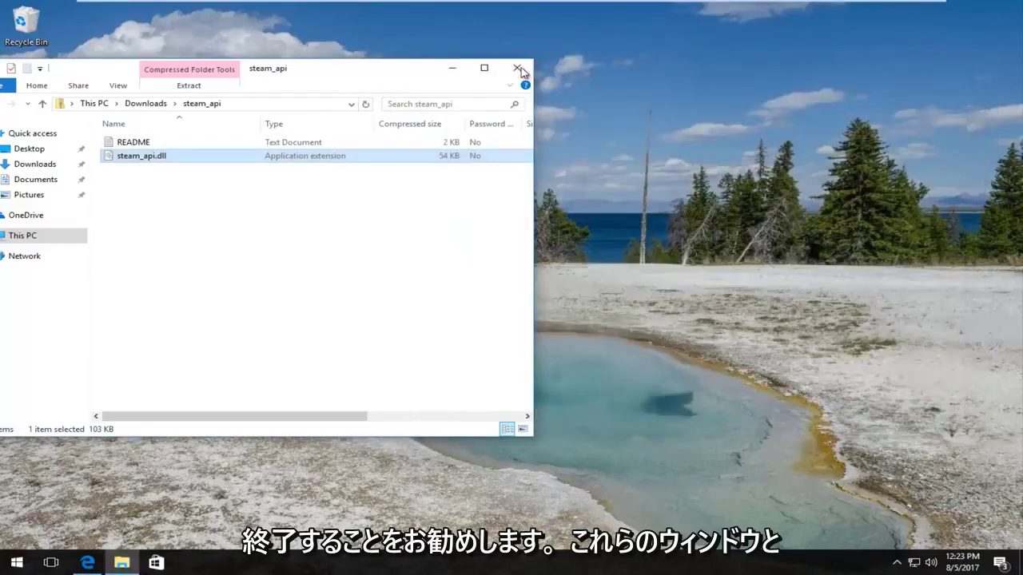
pyautogui.click(517, 67)
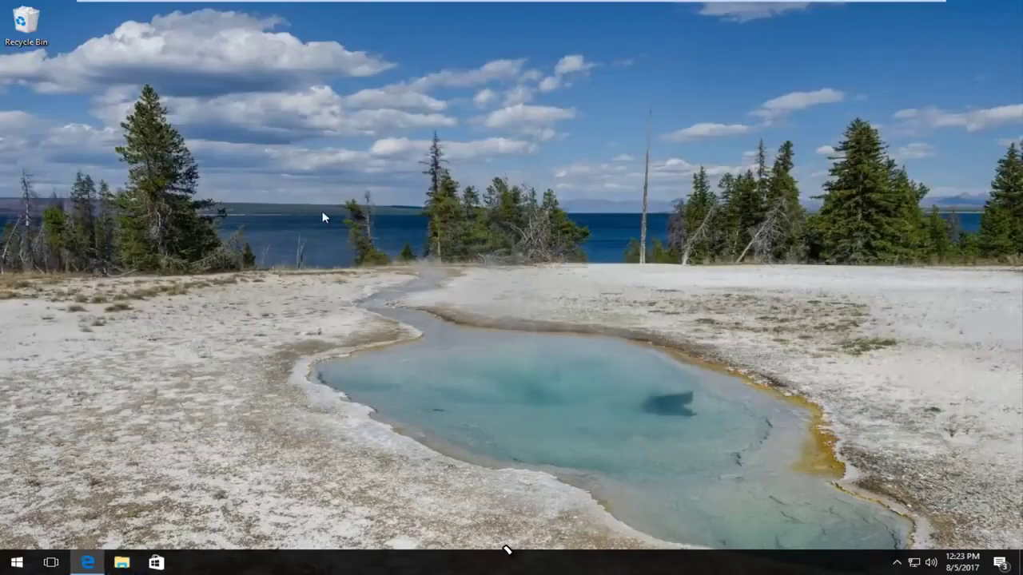